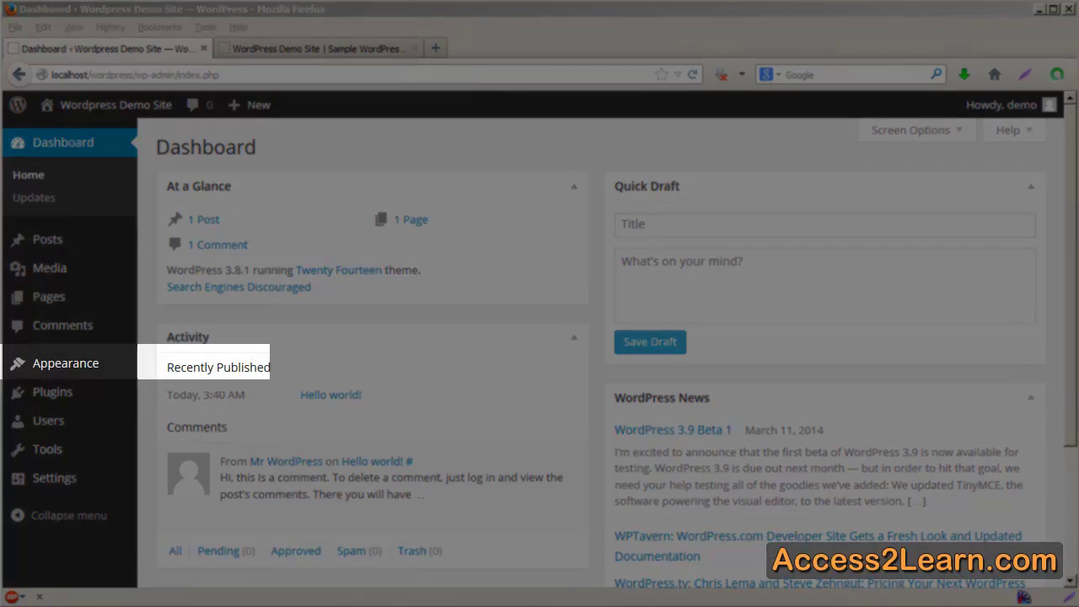
- Bring up the Appearance flyout menu in the WordPress admin sidebar
mouse_move(93, 378)
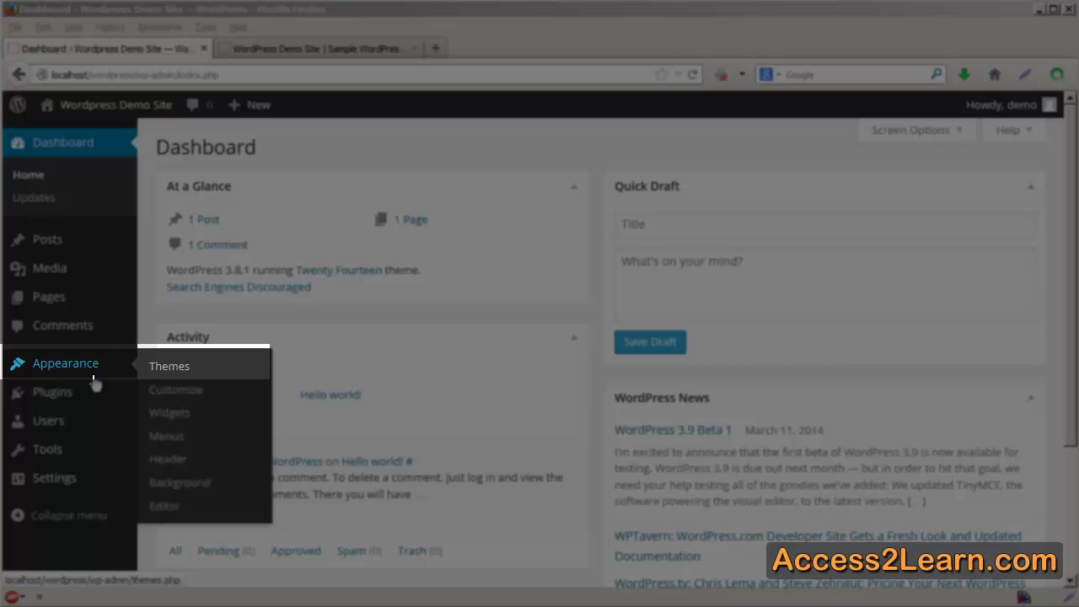
- Go to the Themes page listing the three installed themes
left_click(165, 378)
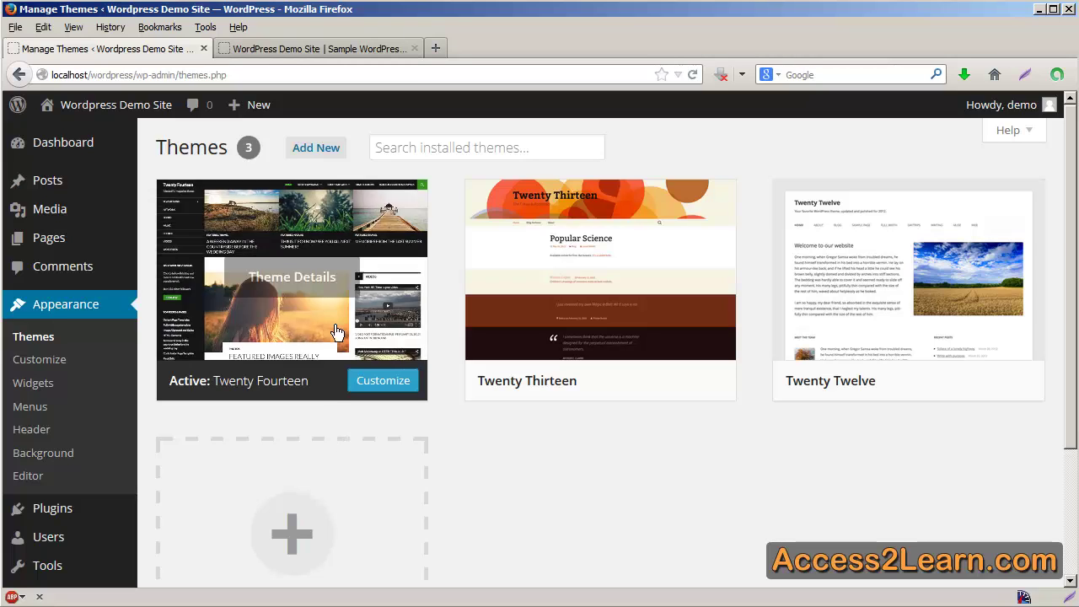
- Open the Install Themes page and tick the Responsive Layout feature filter
left_click(317, 150)
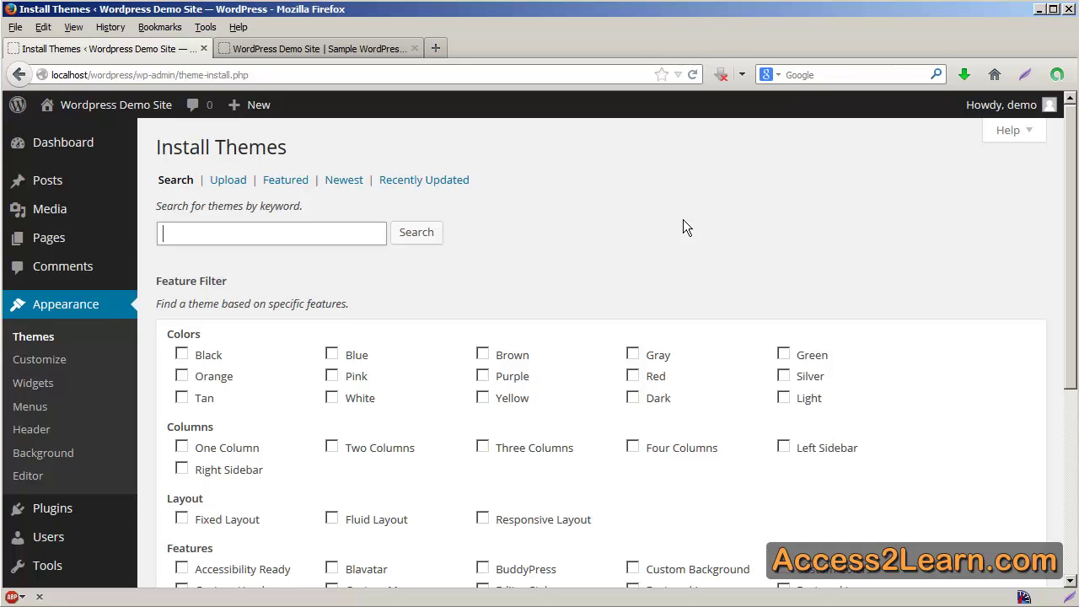
scroll(683, 221, "down", 3)
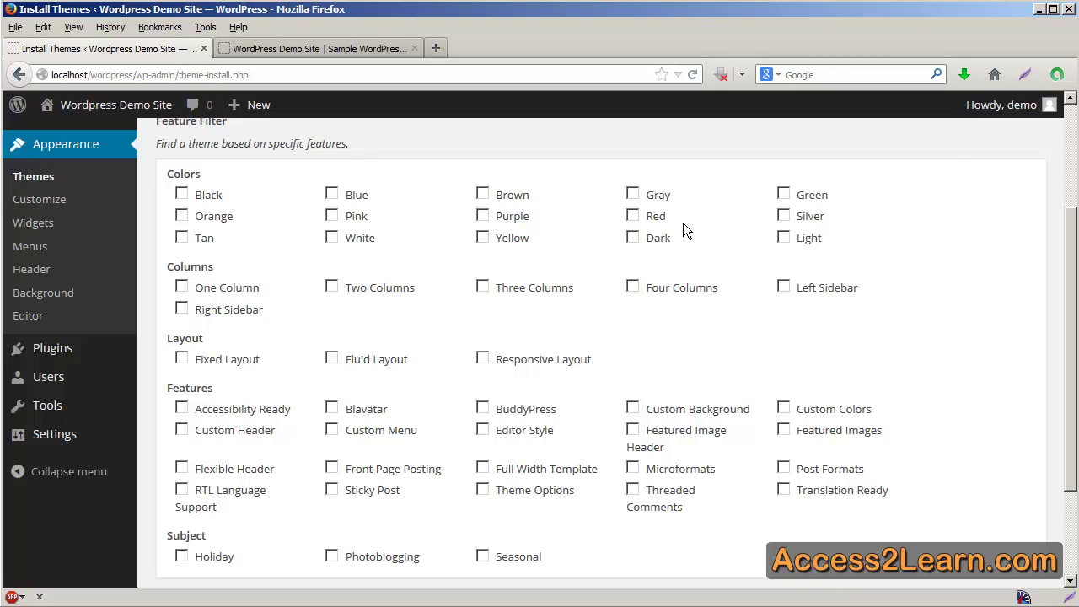
left_click(641, 504)
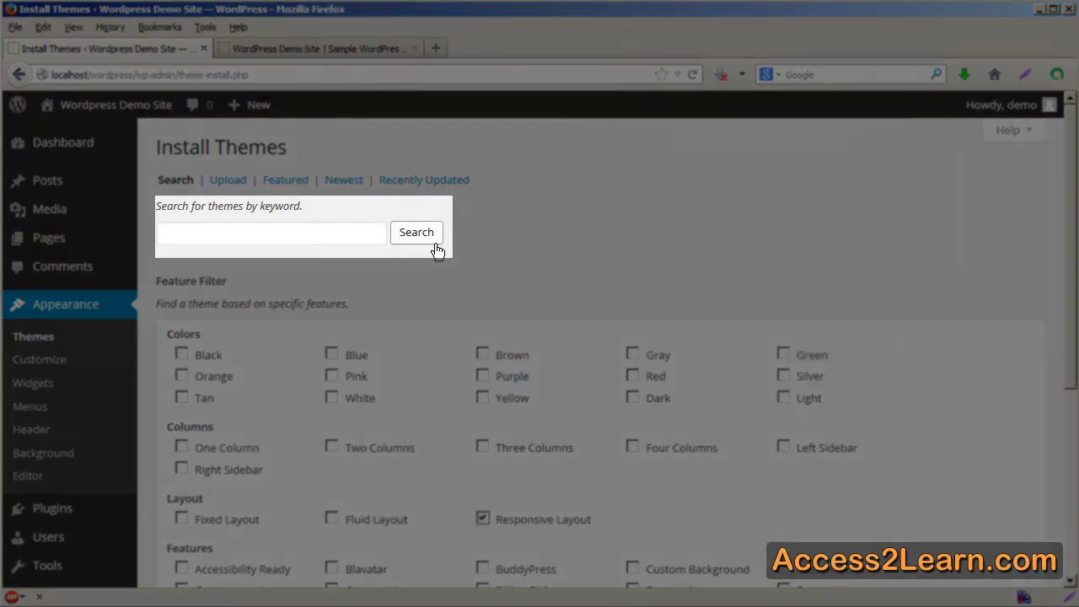
- Run the Responsive Layout theme search and browse the 1,171 results
left_click(436, 247)
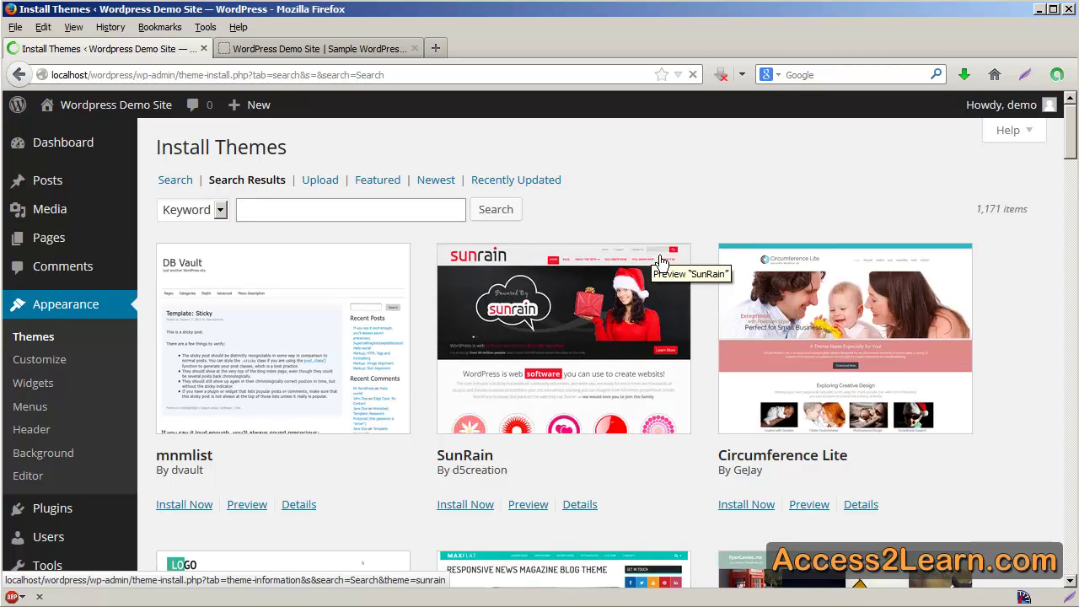
scroll(662, 263, "down", 2)
scroll(662, 264, "down", 10)
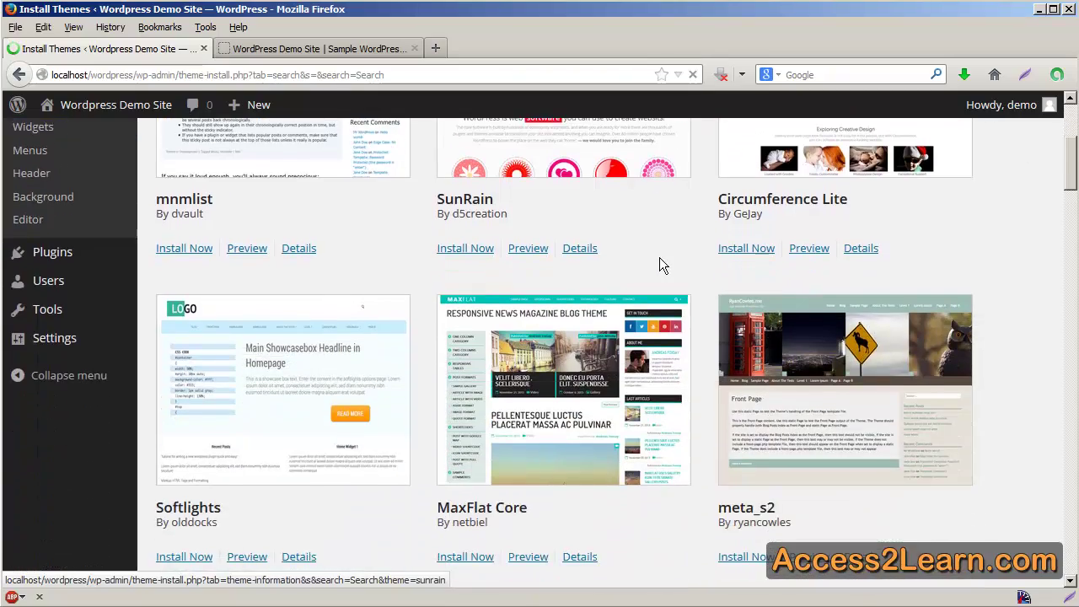
scroll(659, 259, "down", 20)
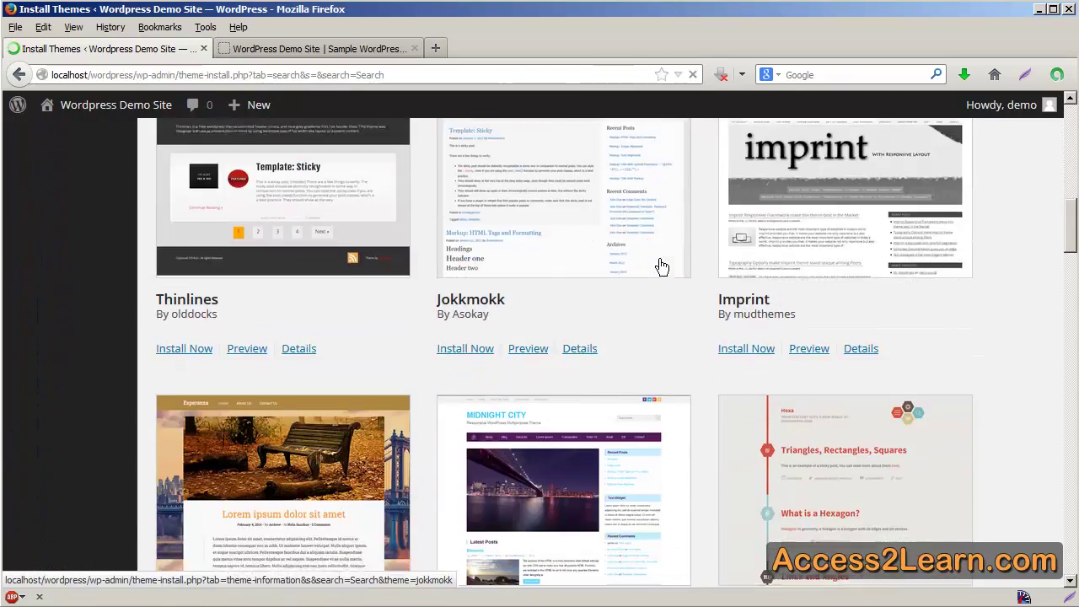
scroll(658, 269, "down", 10)
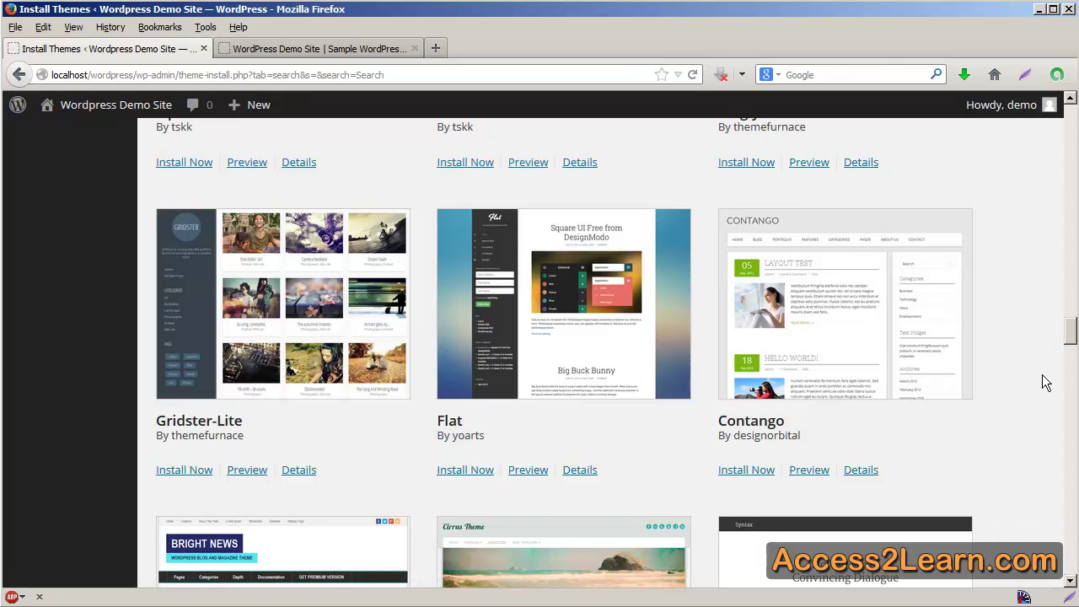
scroll(1044, 382, "down", 5)
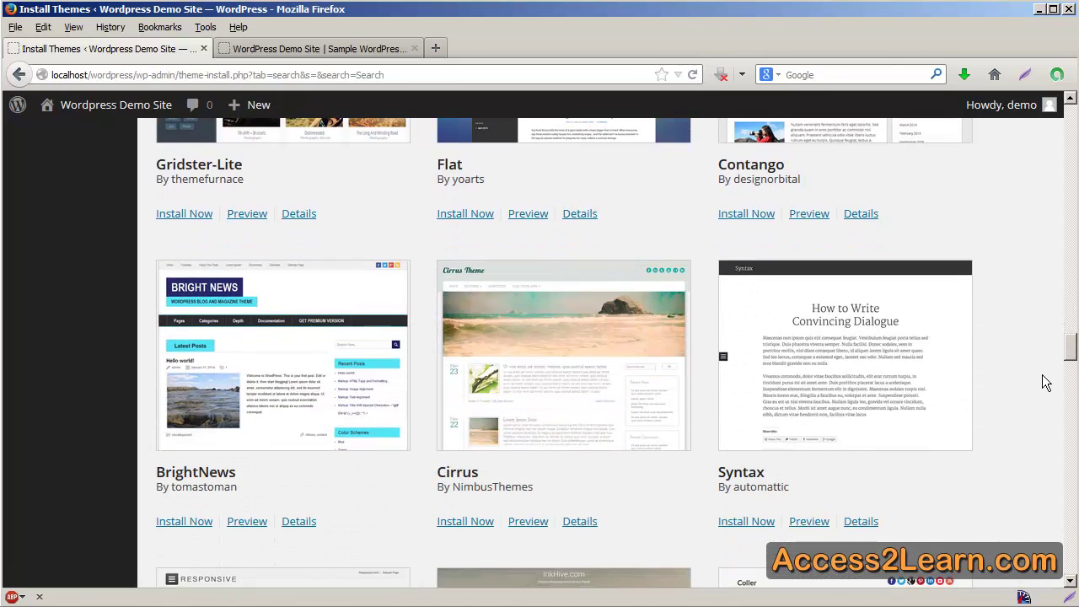
scroll(1044, 382, "down", 8)
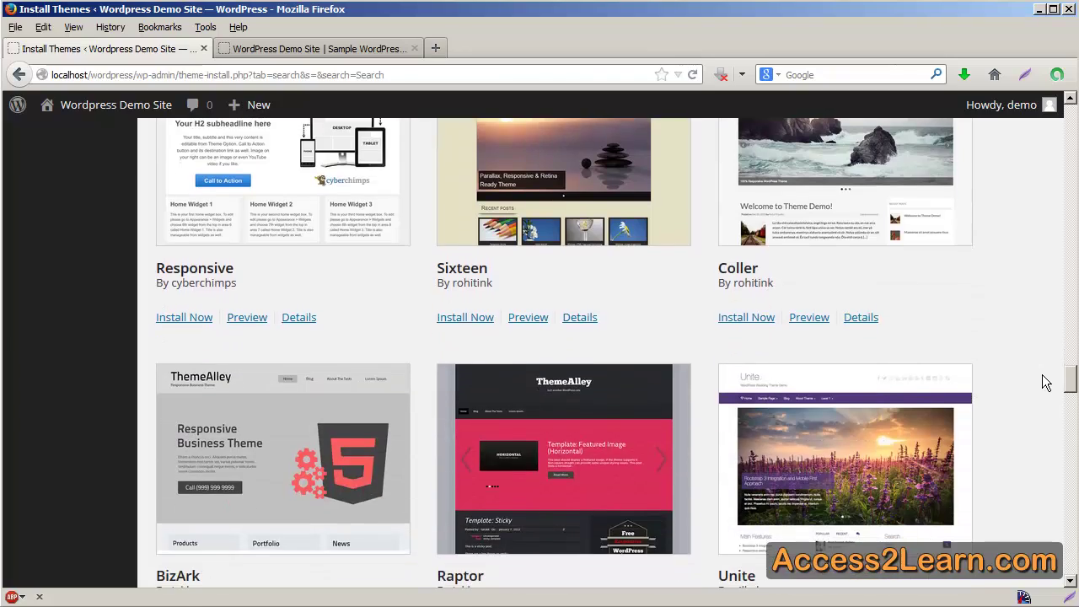
scroll(1044, 382, "down", 4)
scroll(1043, 381, "down", 4)
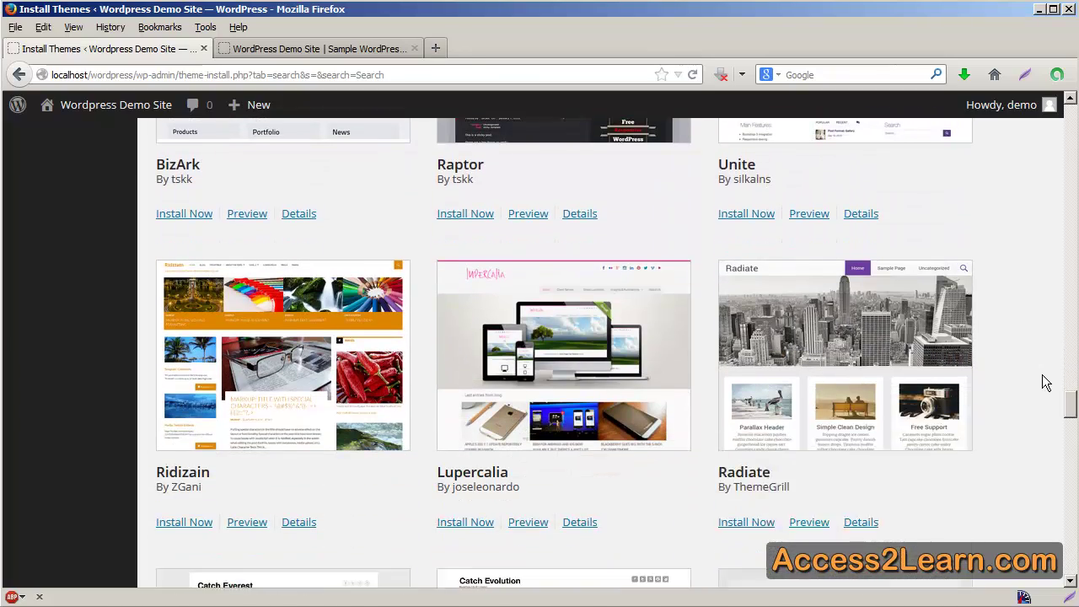
left_click_drag(1071, 419, 1071, 118)
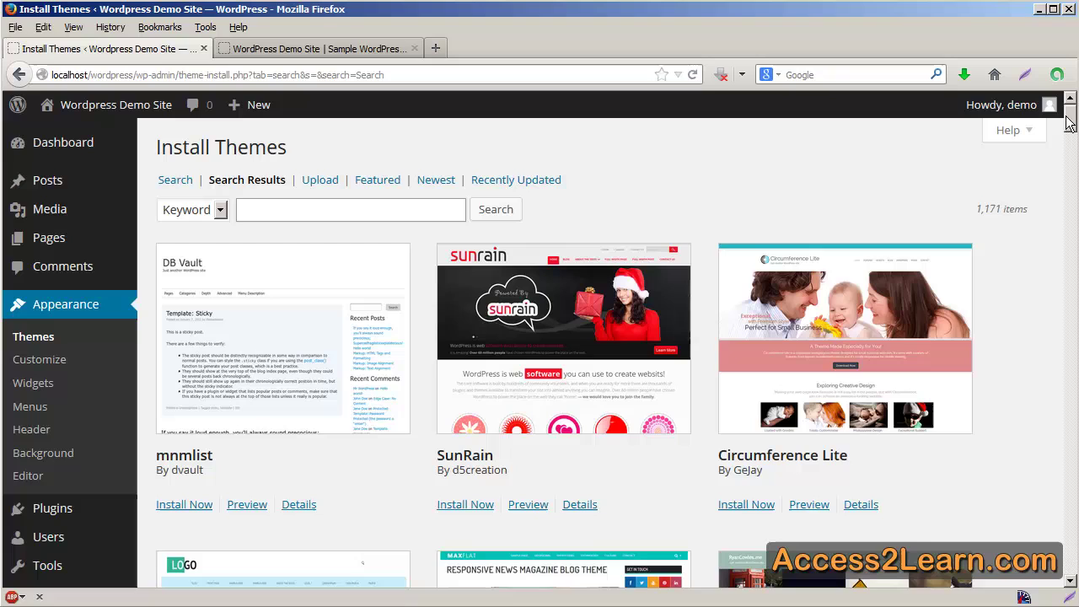
- Search the theme directory for 'minimalist', listing 51 themes including BlankSlate
left_click(175, 180)
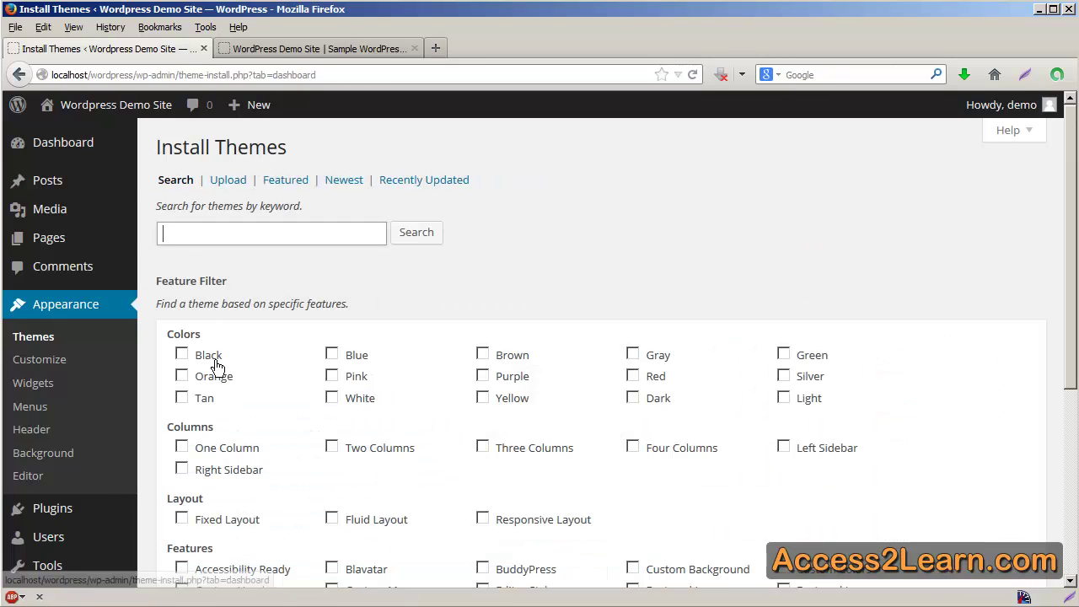
scroll(240, 456, "down", 4)
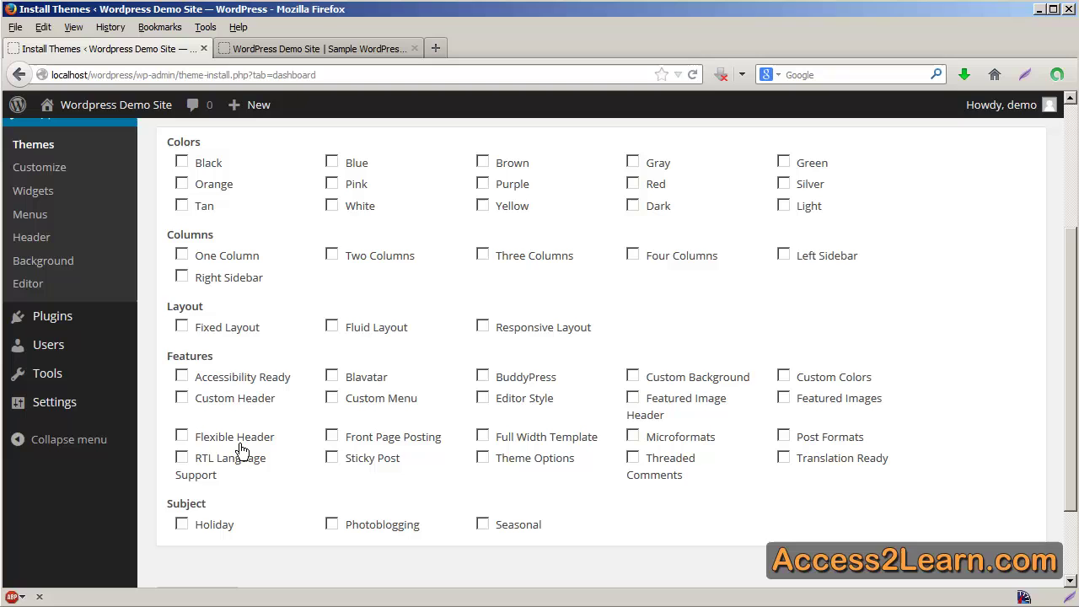
scroll(241, 451, "up", 4)
left_click(304, 234)
left_click(313, 246)
left_click(416, 232)
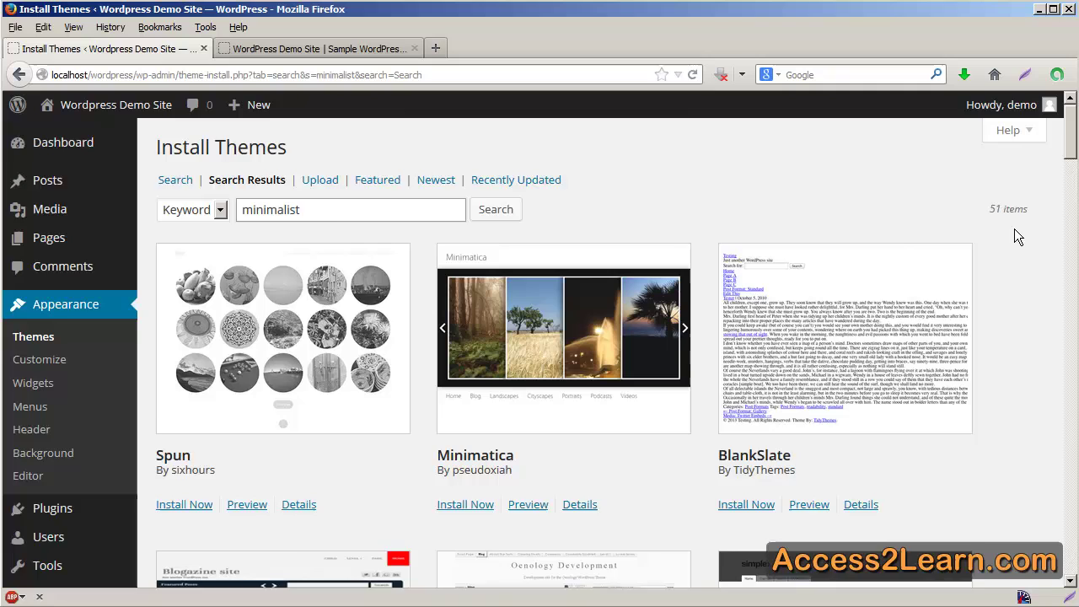
- Expand BlankSlate's details to review version 4.0.2, its rating and description
scroll(1006, 336, "down", 2)
scroll(1007, 335, "up", 1)
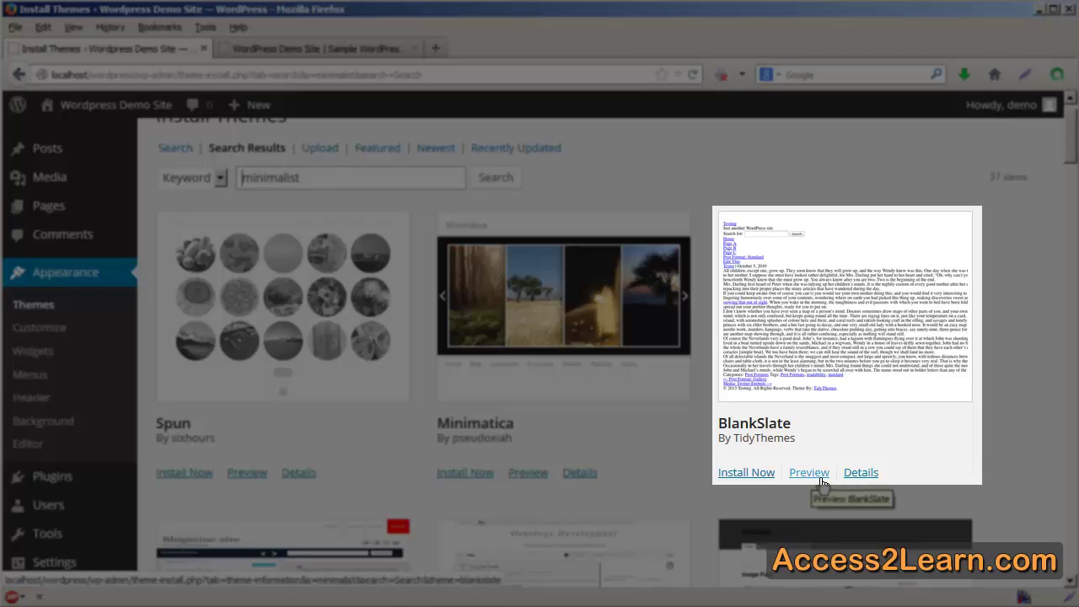
left_click(869, 479)
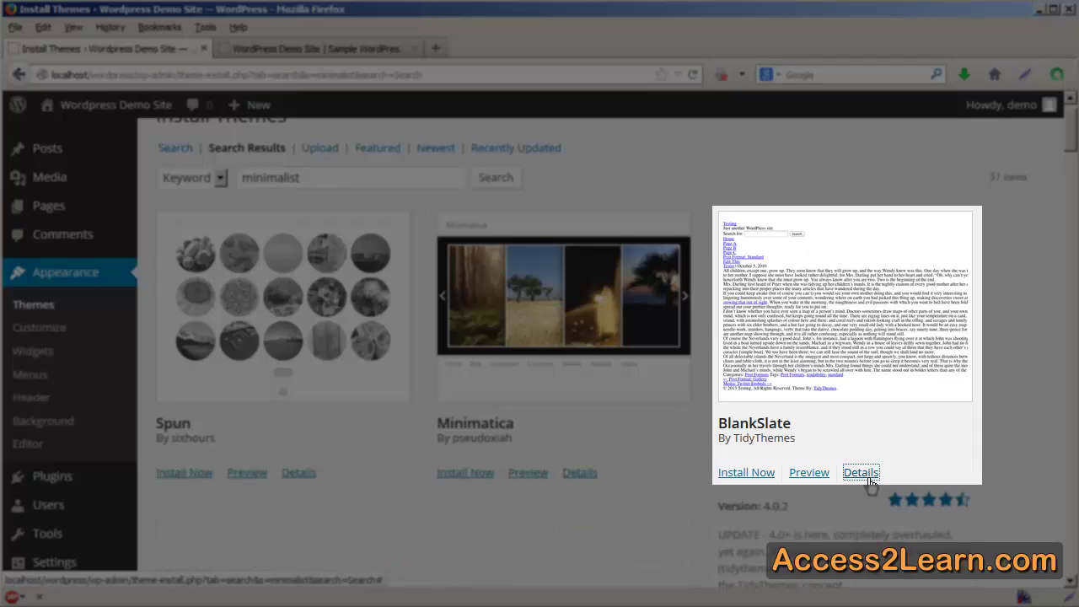
scroll(871, 482, "down", 1)
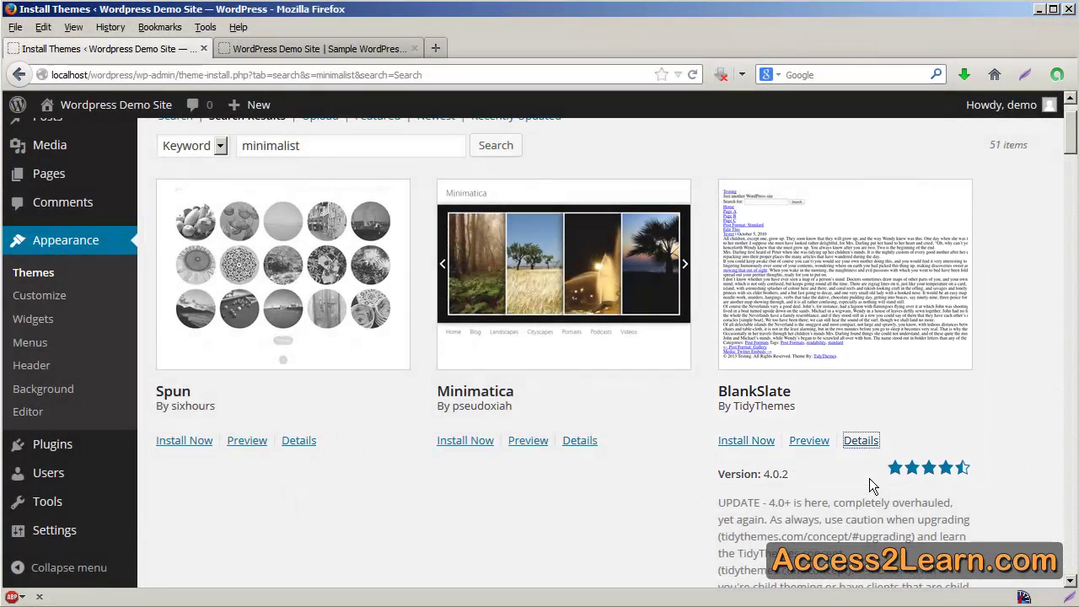
- Install BlankSlate and return to the Themes list, now showing four themes
left_click(768, 451)
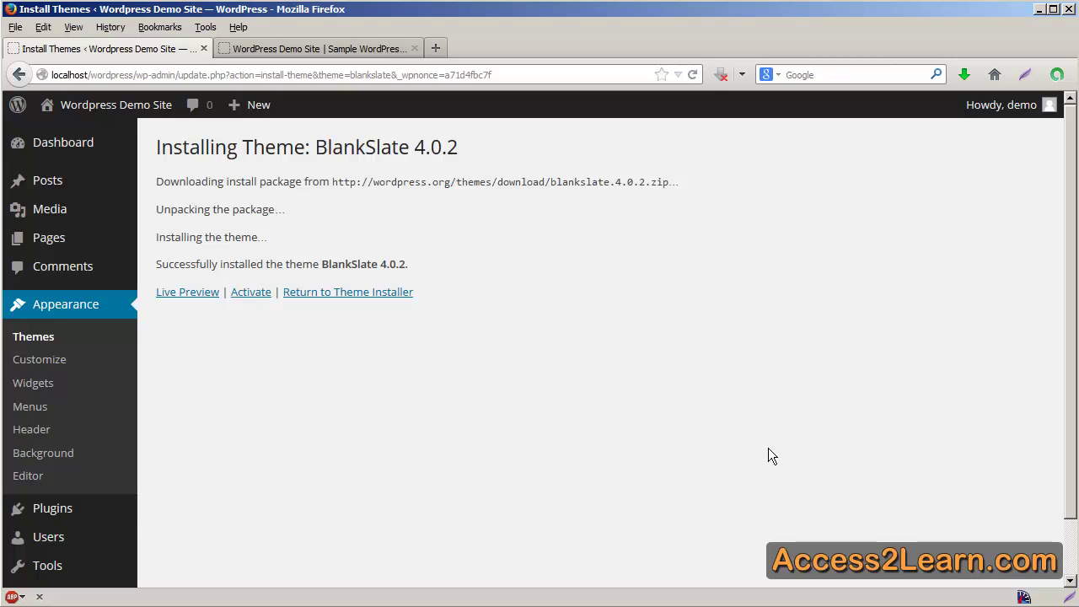
left_click(37, 346)
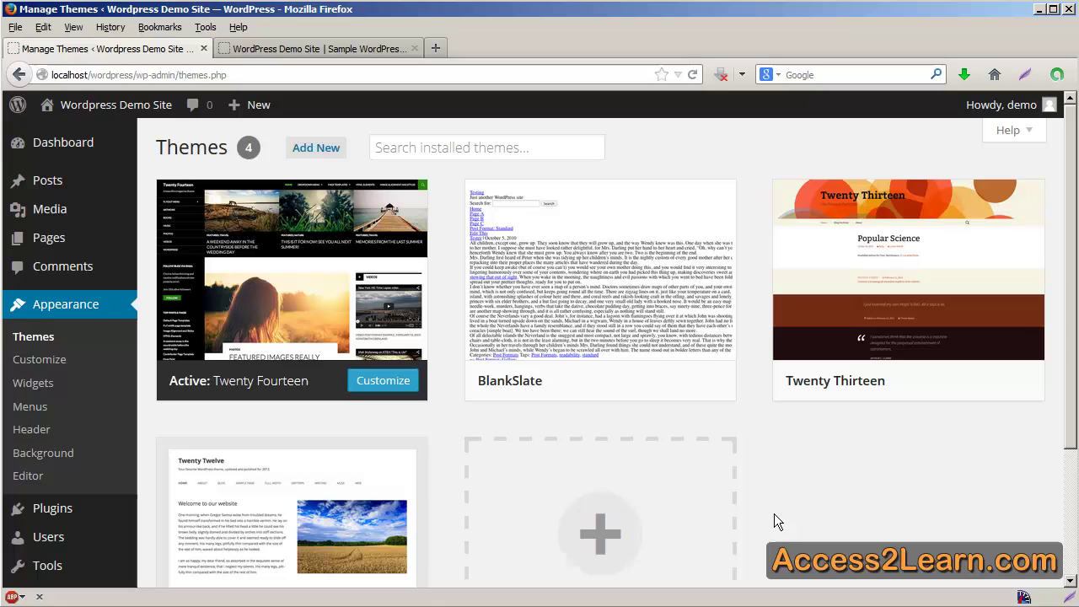
scroll(774, 513, "down", 2)
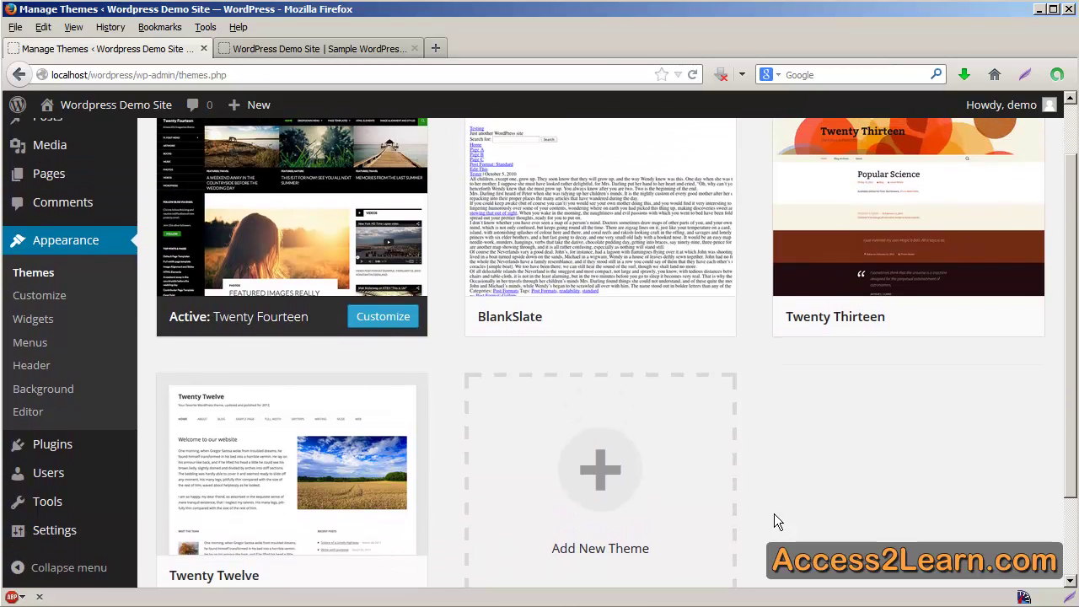
mouse_move(692, 337)
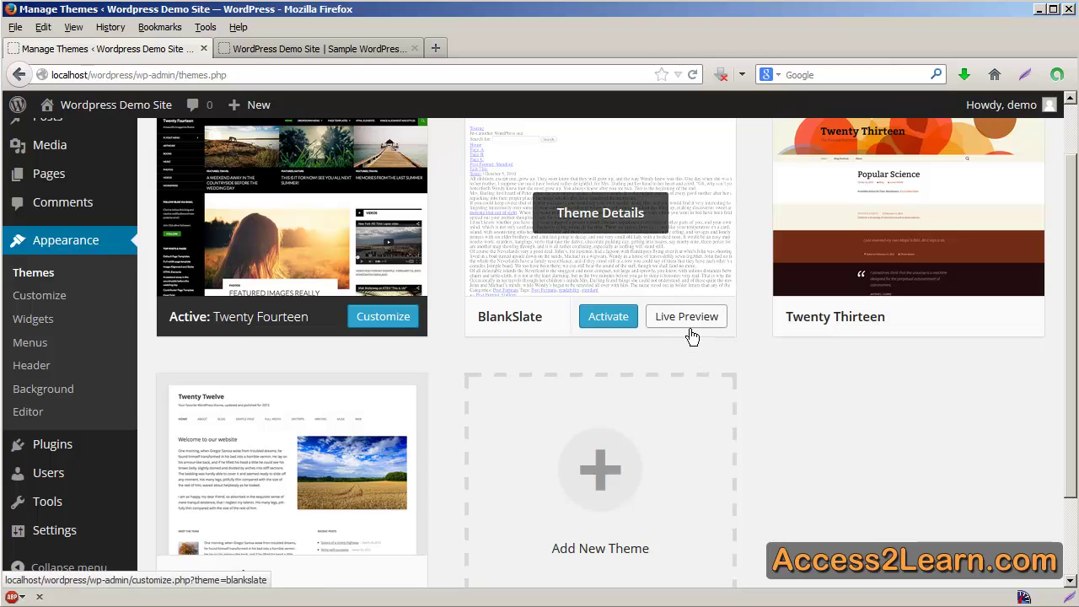
left_click(604, 325)
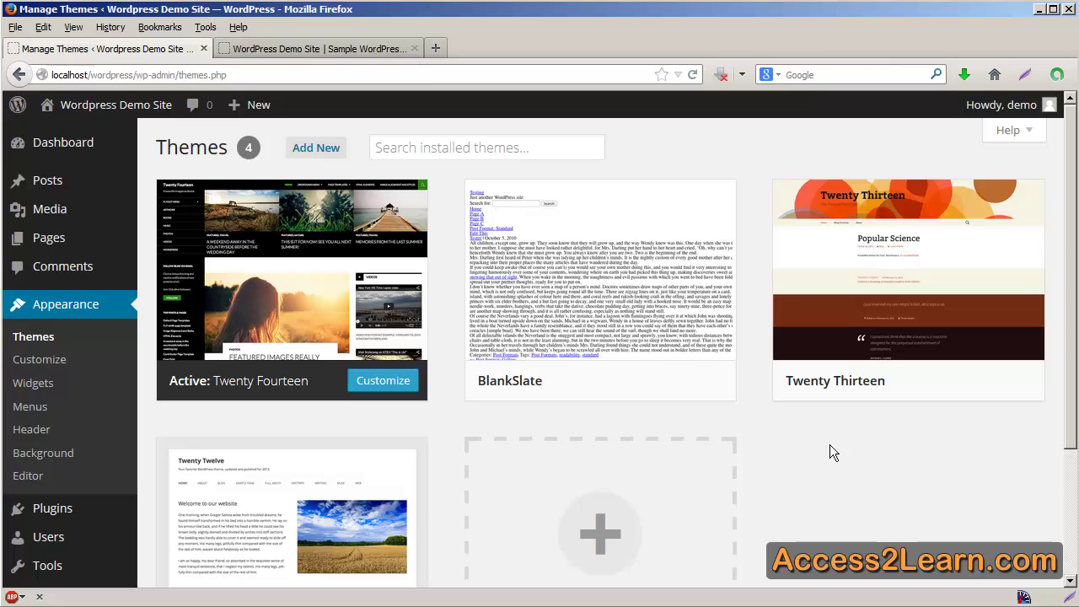
mouse_move(669, 320)
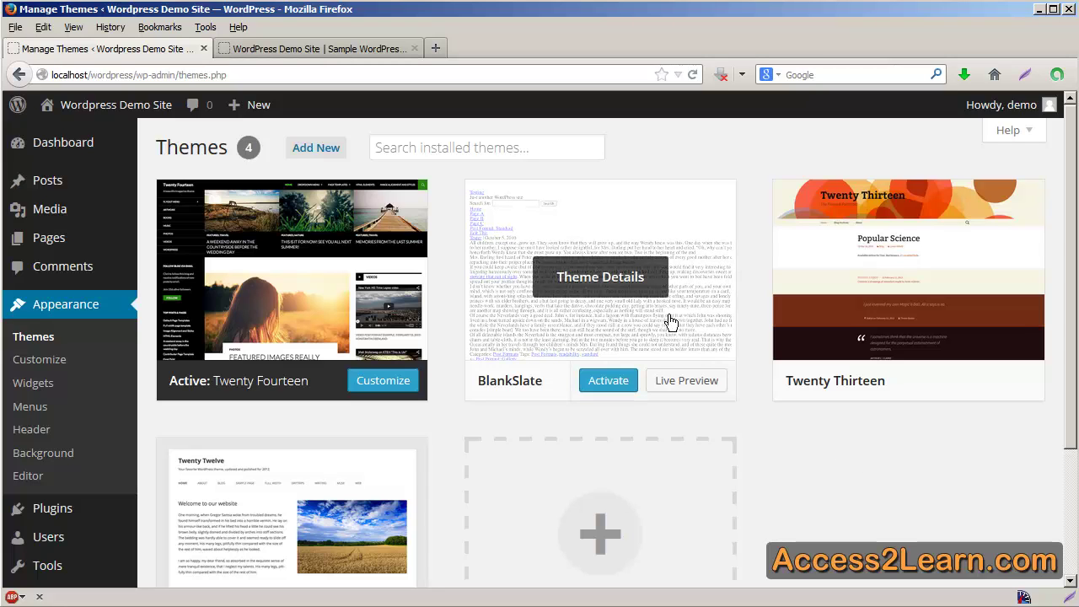
- Delete BlankSlate from its Theme Details view and confirm the removal
left_click(671, 323)
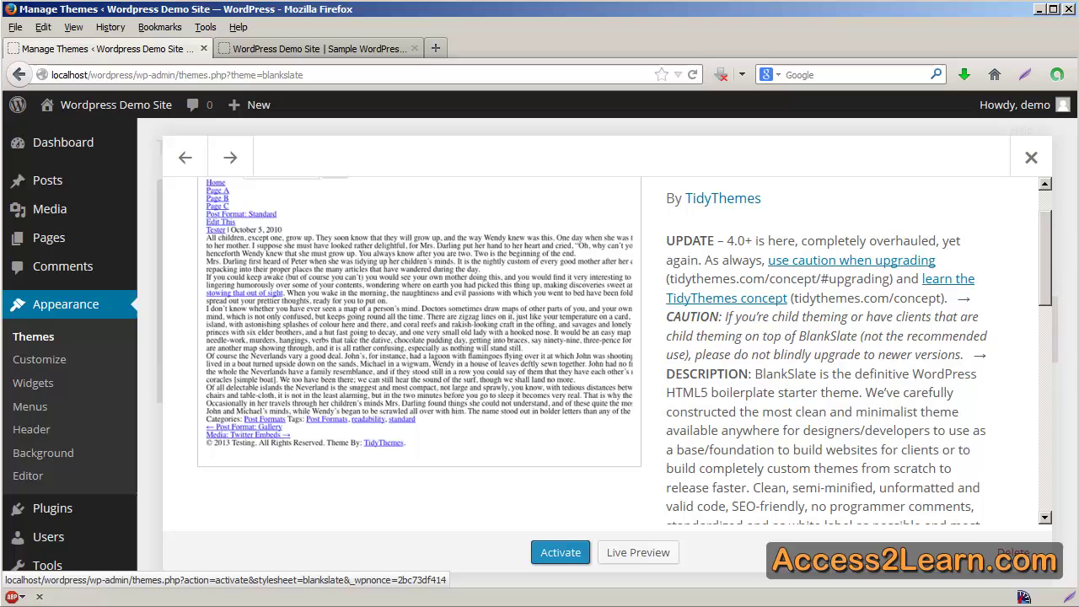
left_click(1037, 563)
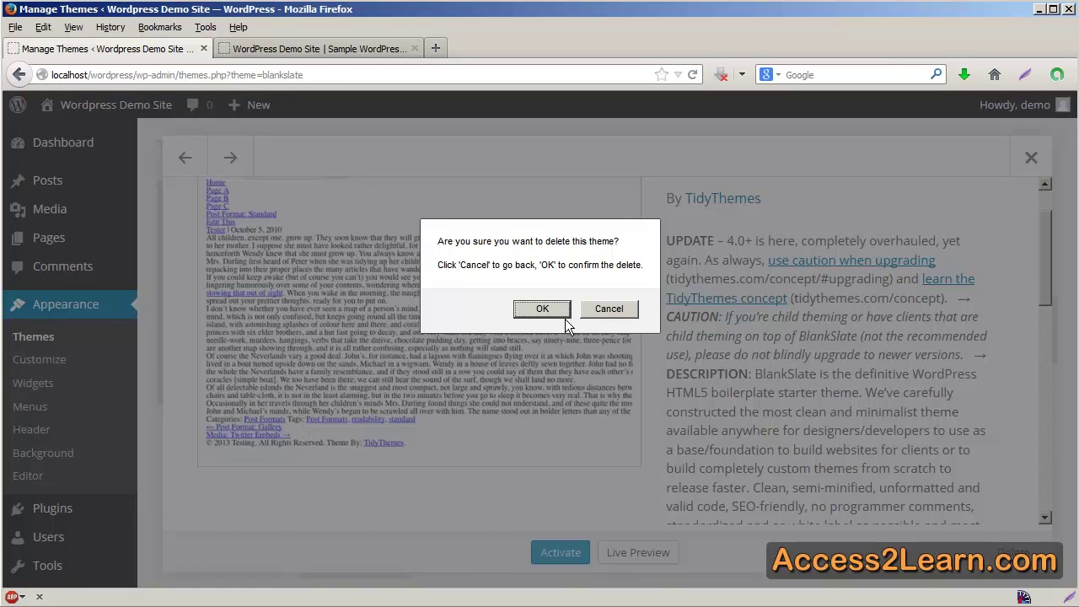
left_click(565, 319)
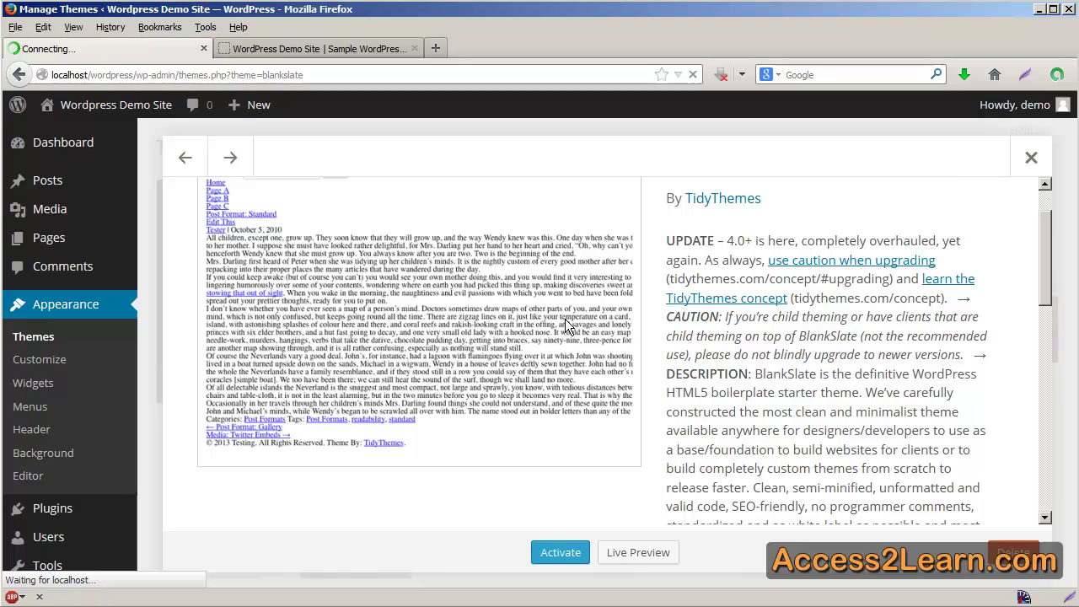